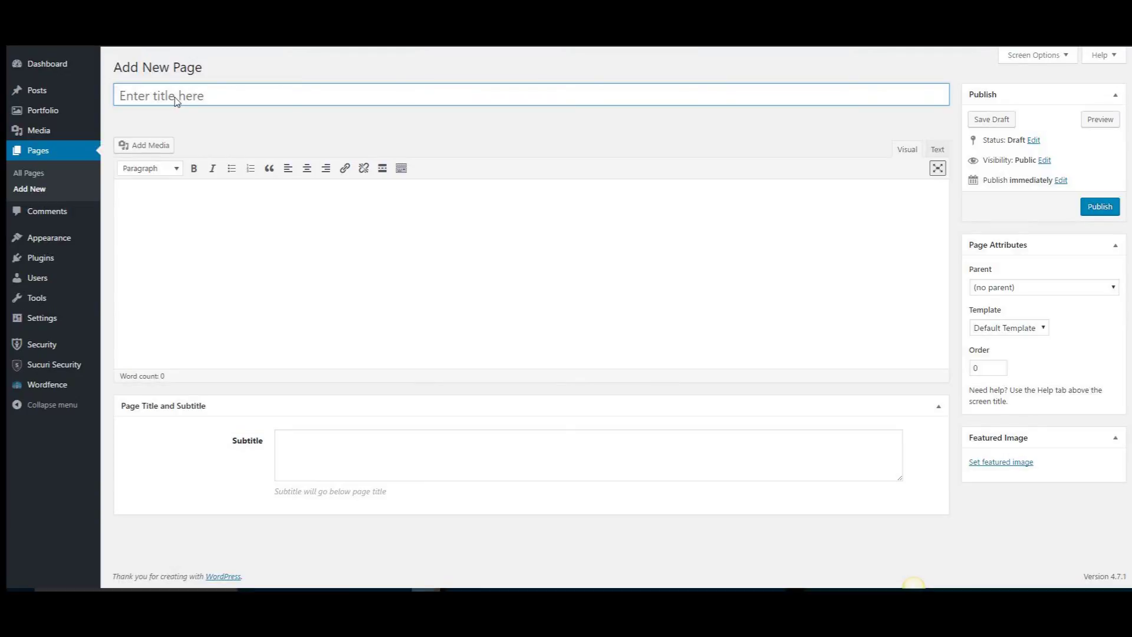
Title the new draft page 'test' and toggle the toolbar to show two extra formatting rows
type("test")
left_click(236, 199)
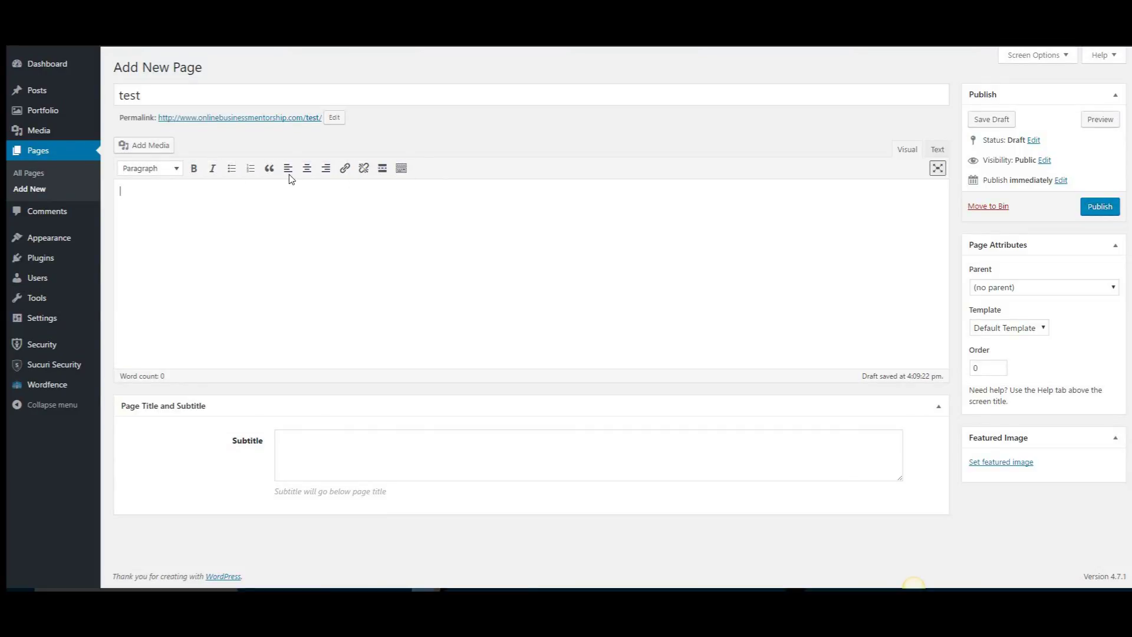
left_click(402, 169)
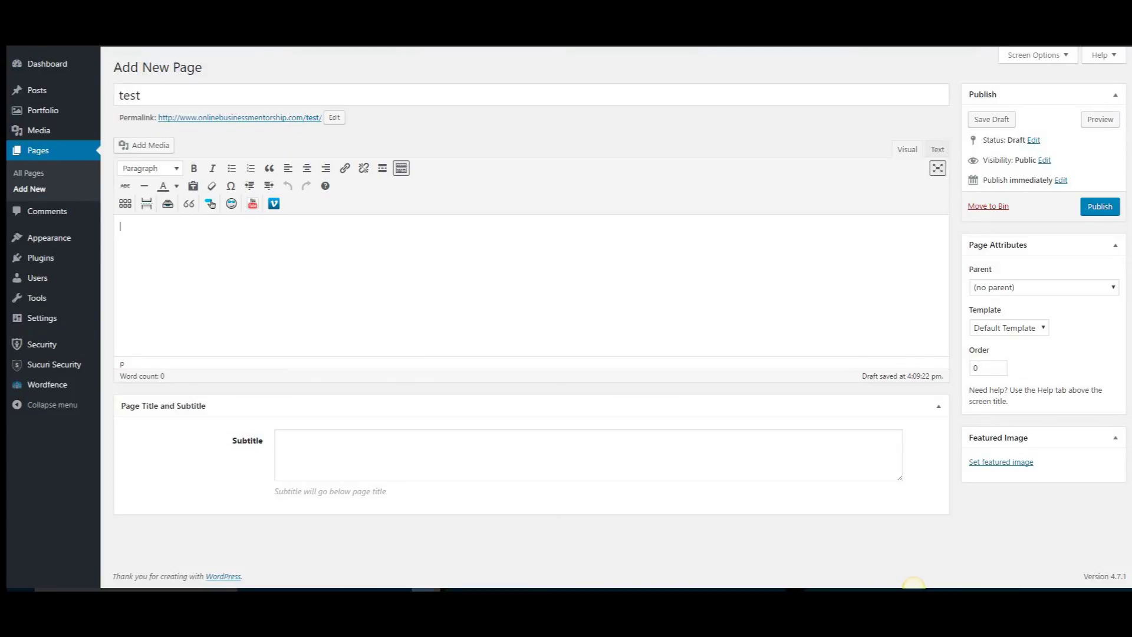
From the dashboard, search Plugins > Add New for 'tinymce advanced'
left_click(32, 66)
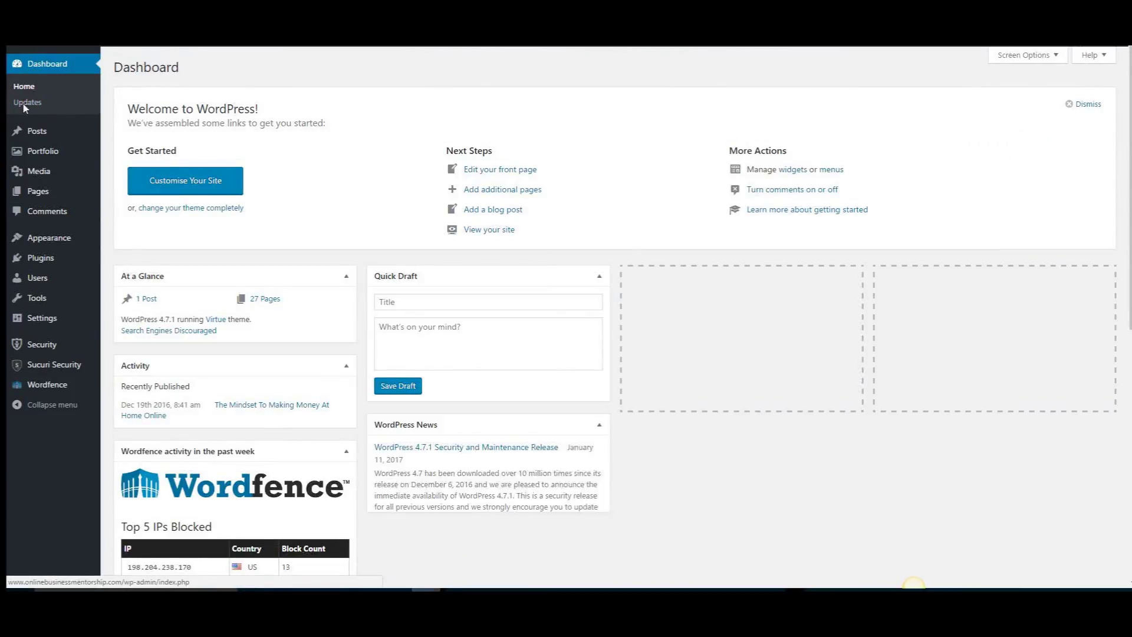
mouse_move(40, 257)
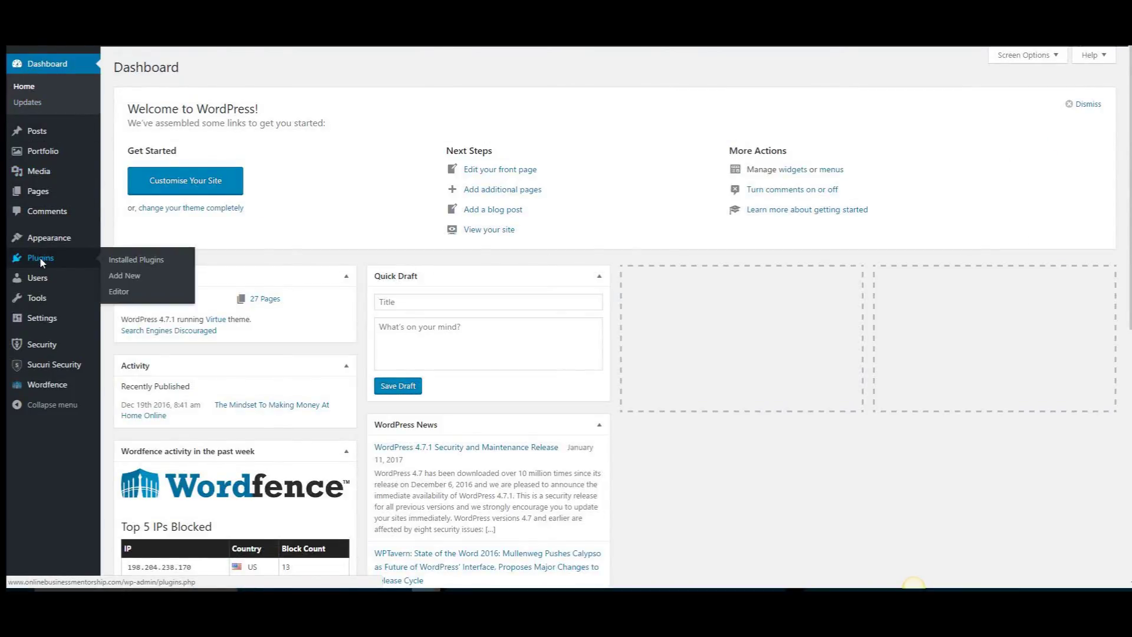
left_click(127, 275)
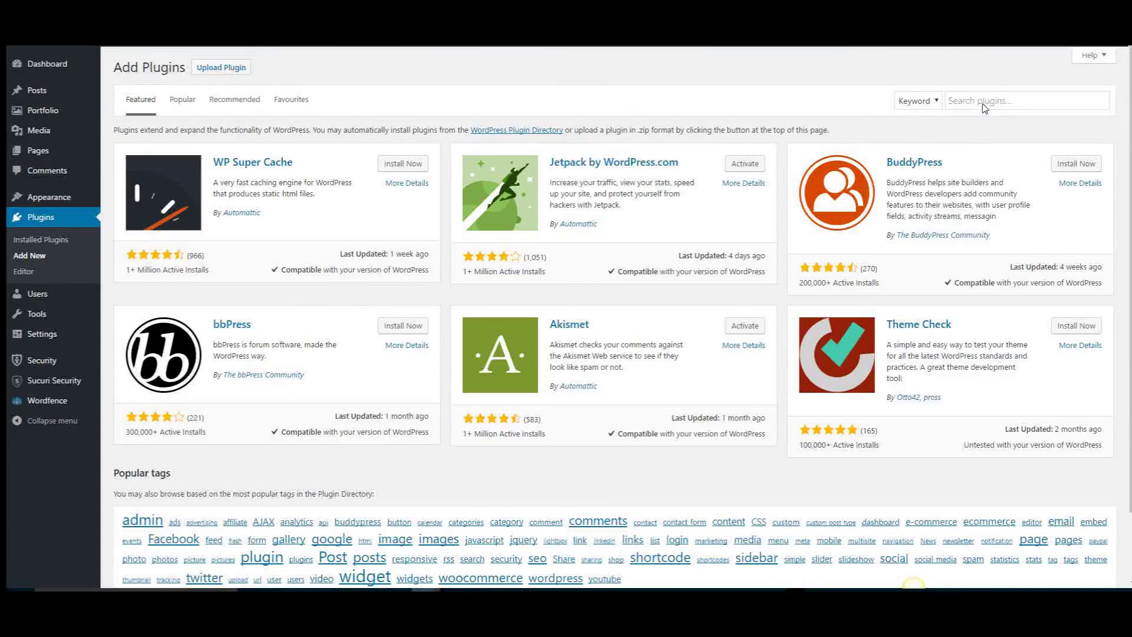
left_click(968, 107)
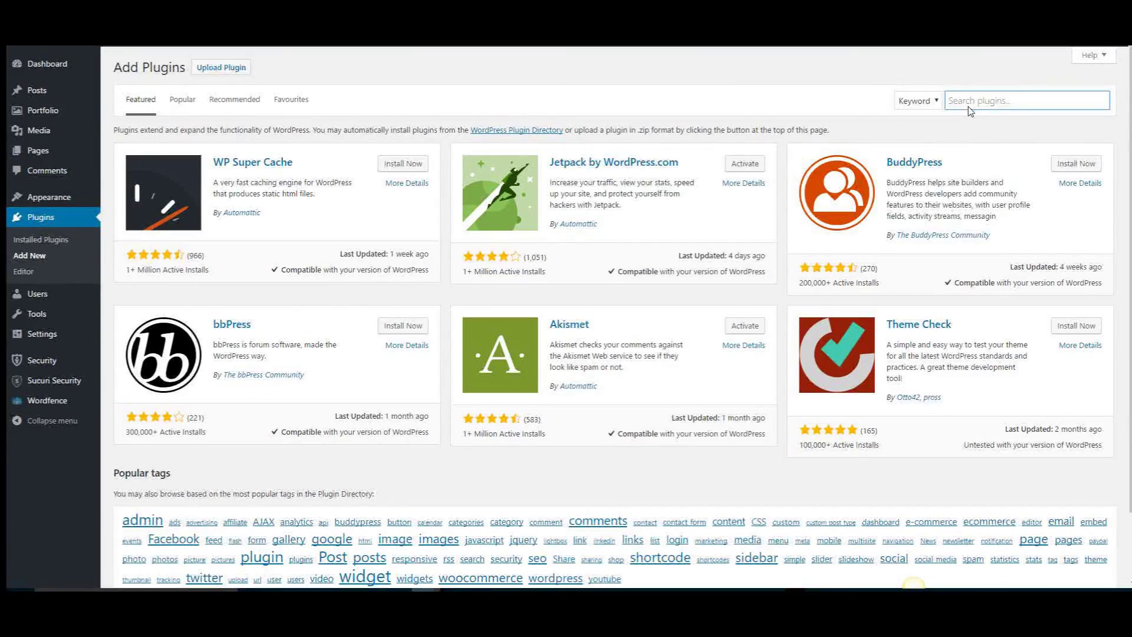
type("tinymce adva")
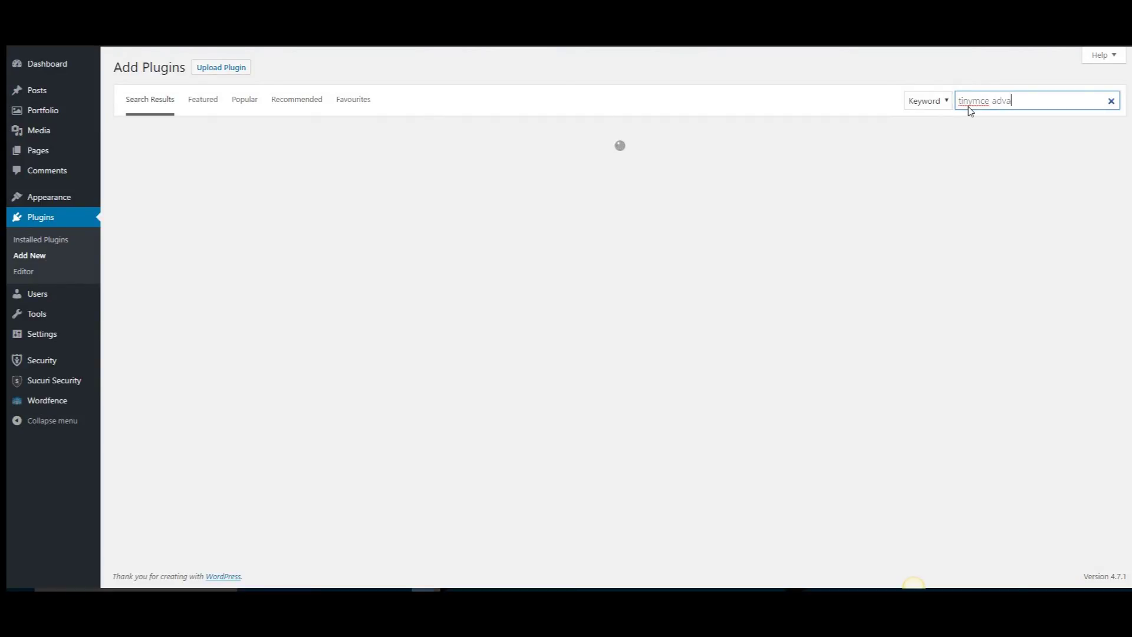
type("d")
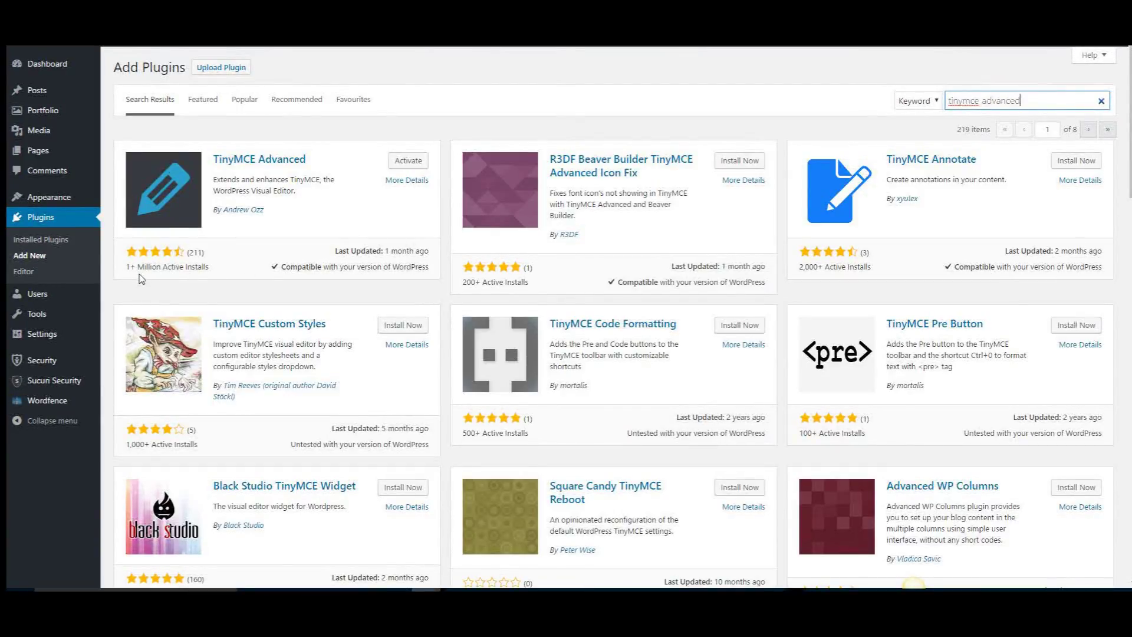
left_click(403, 181)
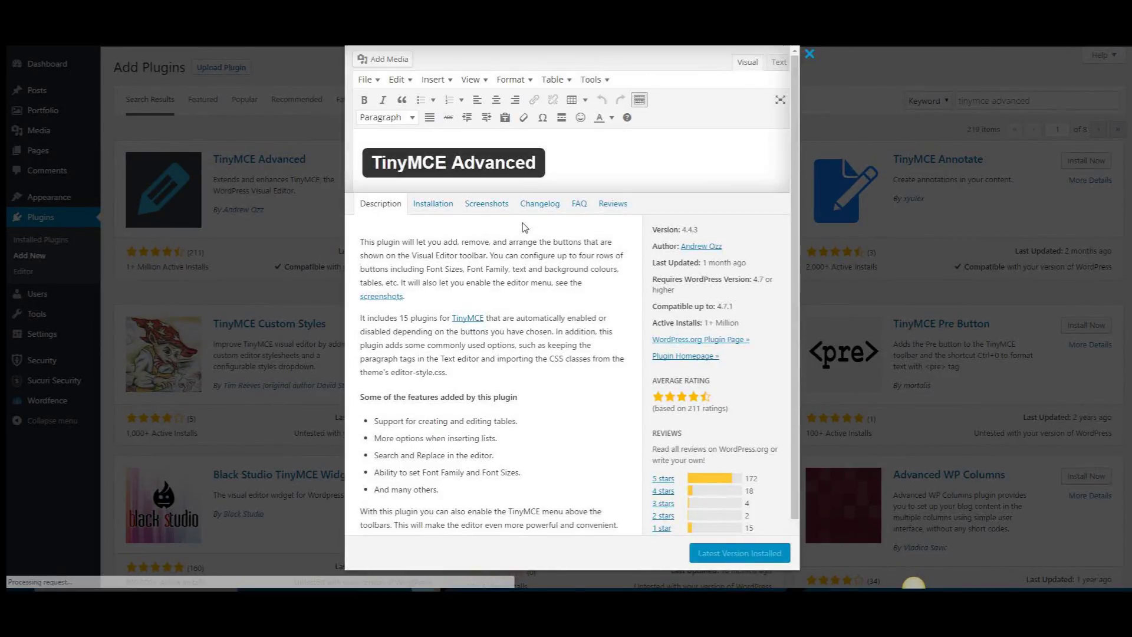
scroll(544, 290, "down", 1)
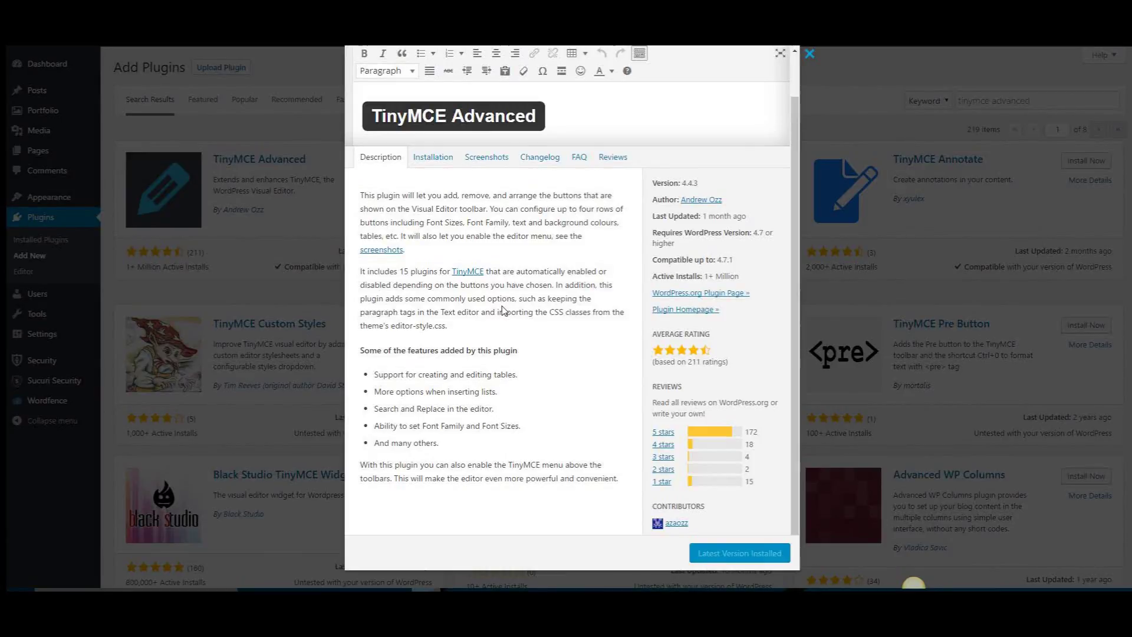
scroll(503, 311, "up", 2)
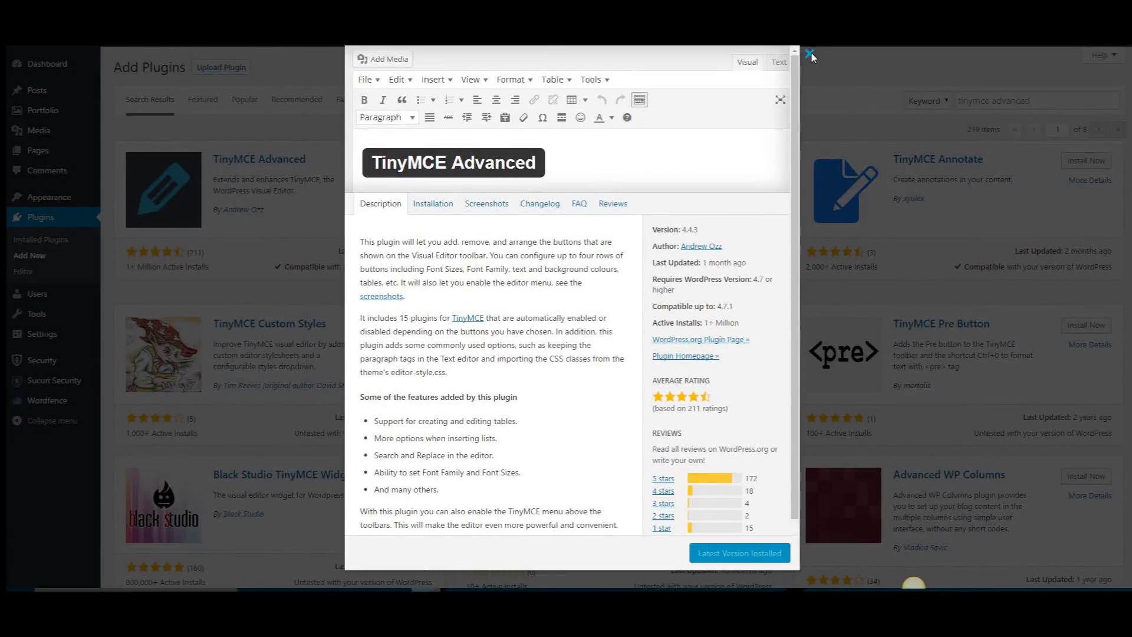
left_click(809, 54)
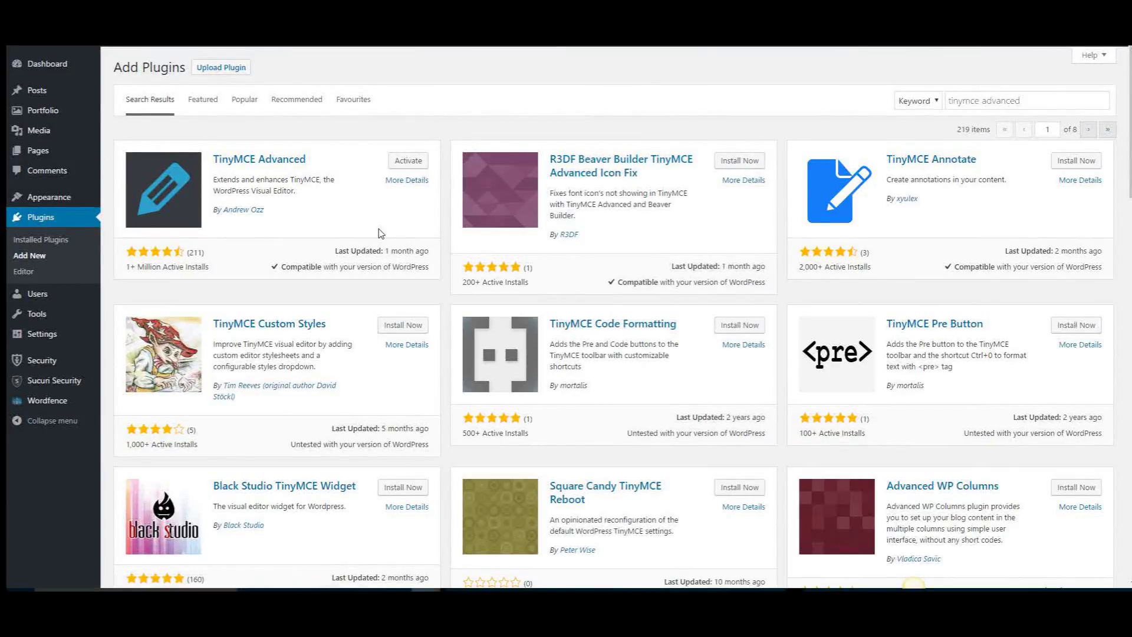
Activate TinyMCE Advanced and find it listed as active among the installed plugins
left_click(407, 161)
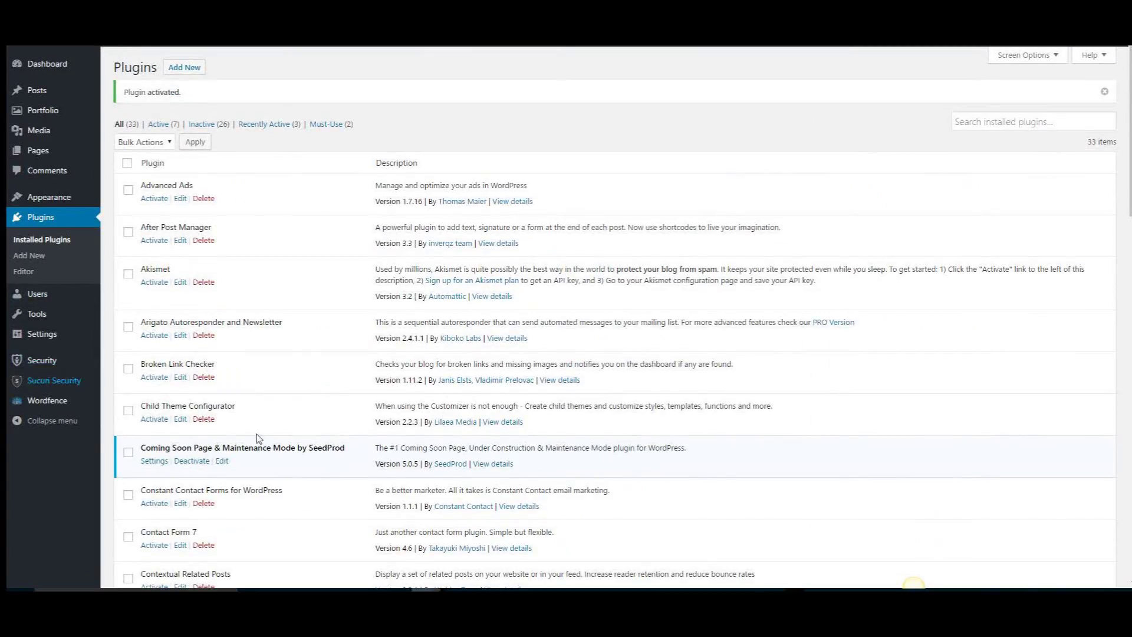
scroll(353, 379, "down", 4)
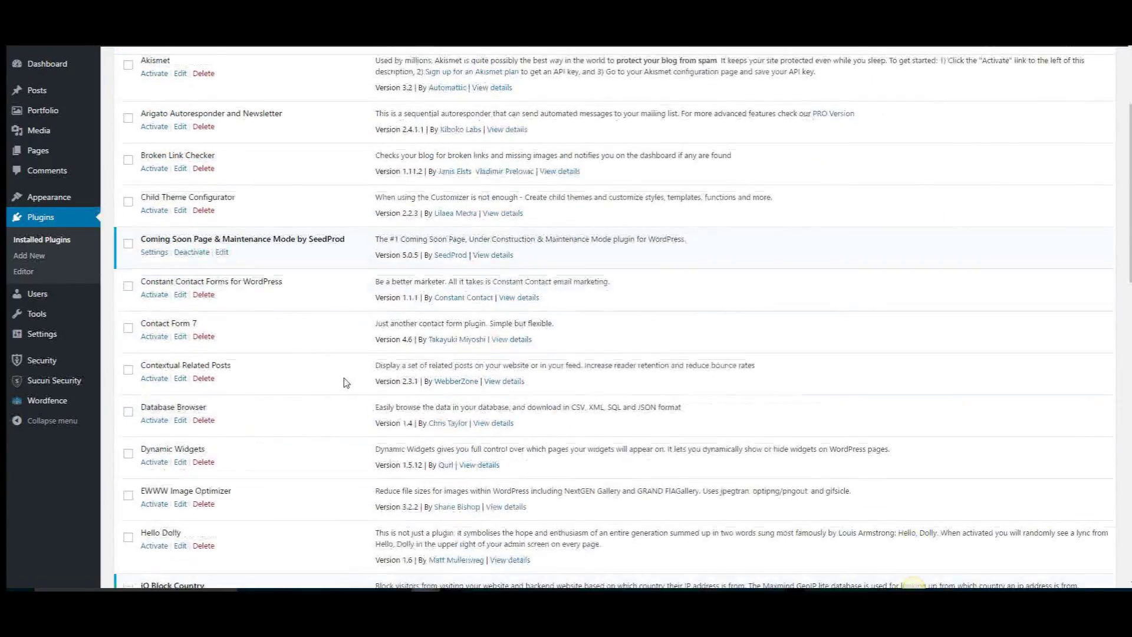
scroll(336, 380, "down", 5)
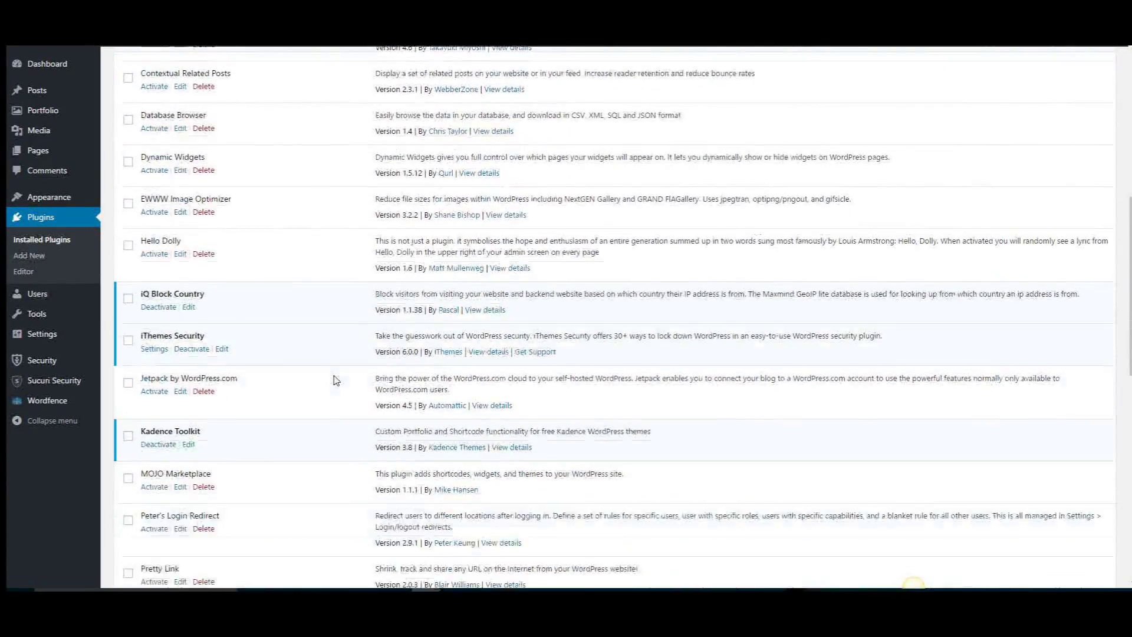
scroll(335, 380, "down", 5)
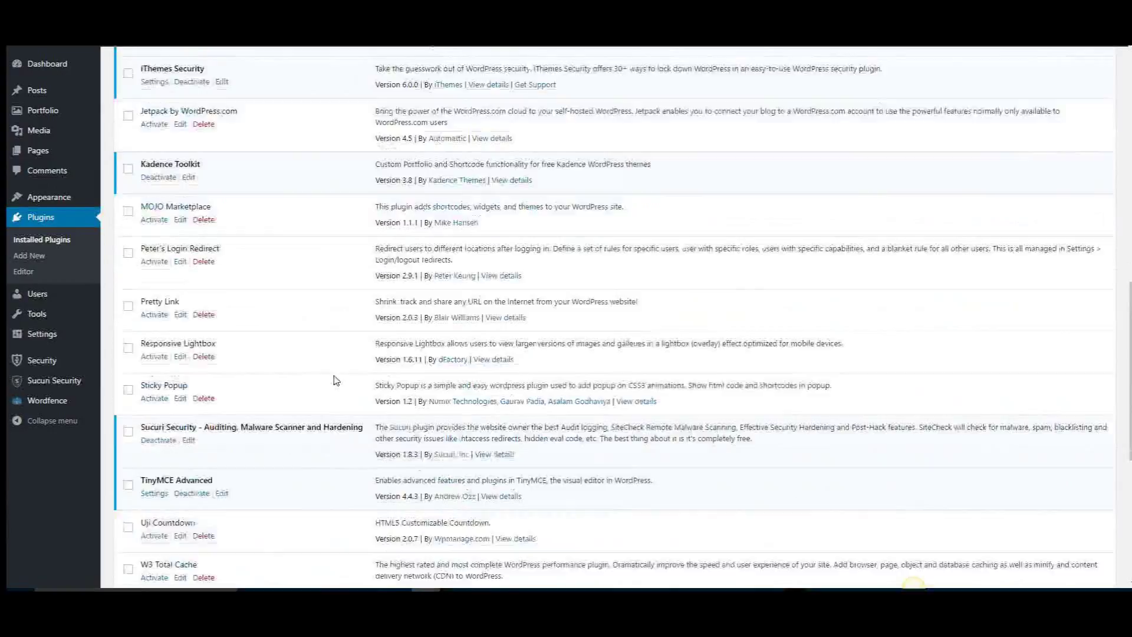
scroll(198, 427, "up", 1)
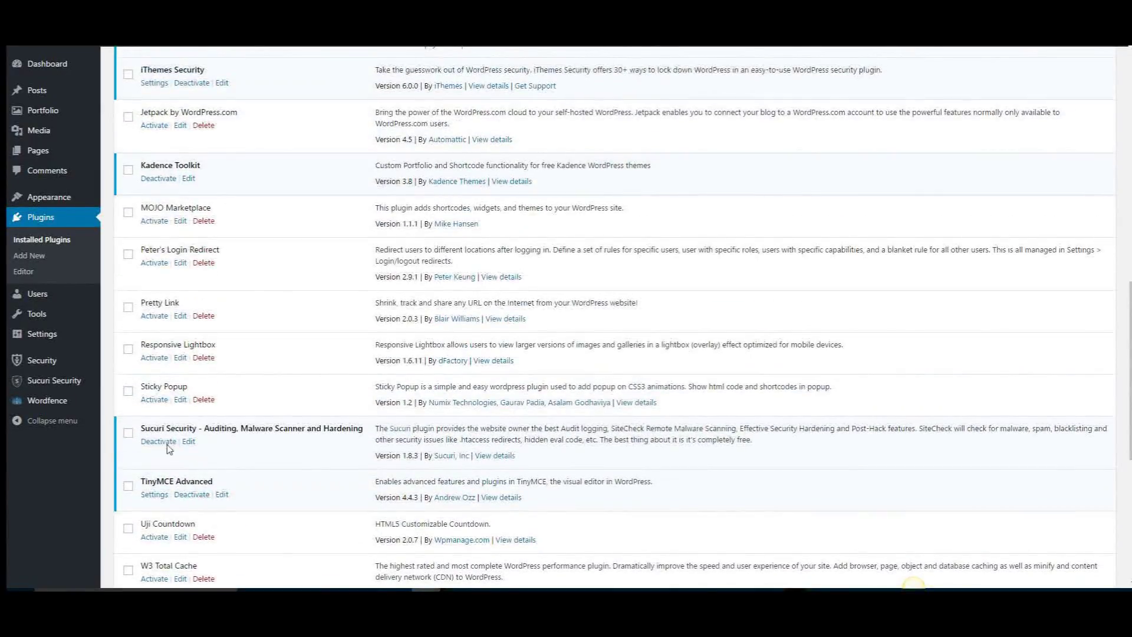
In TinyMCE Advanced settings, add Justify to the first toolbar and Background colour to the third row
left_click(155, 495)
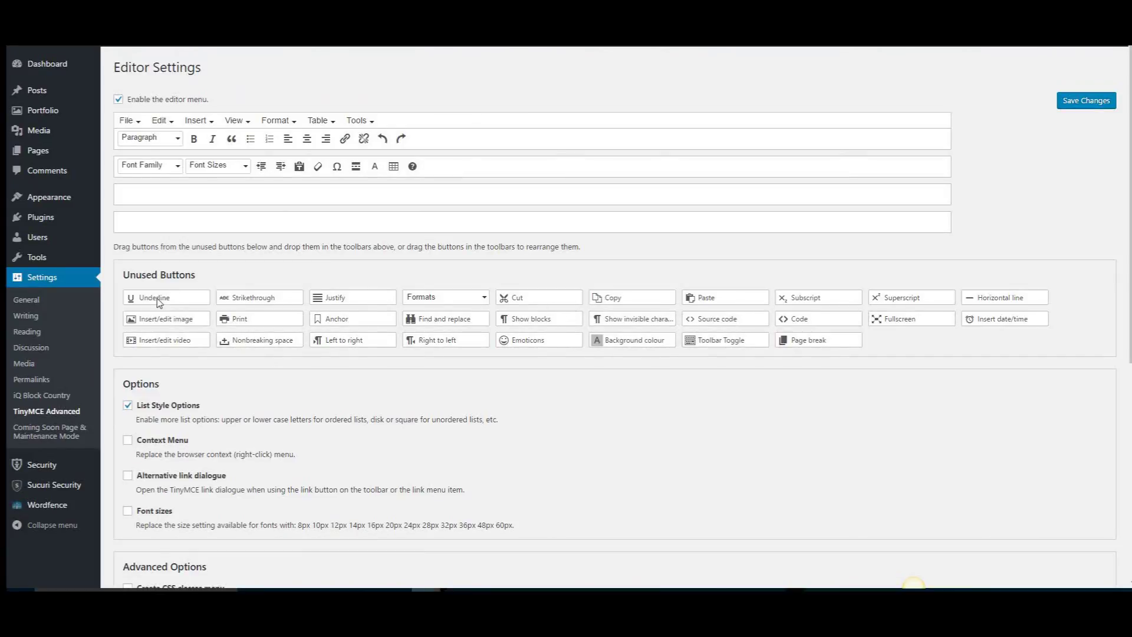
left_click_drag(369, 308, 473, 151)
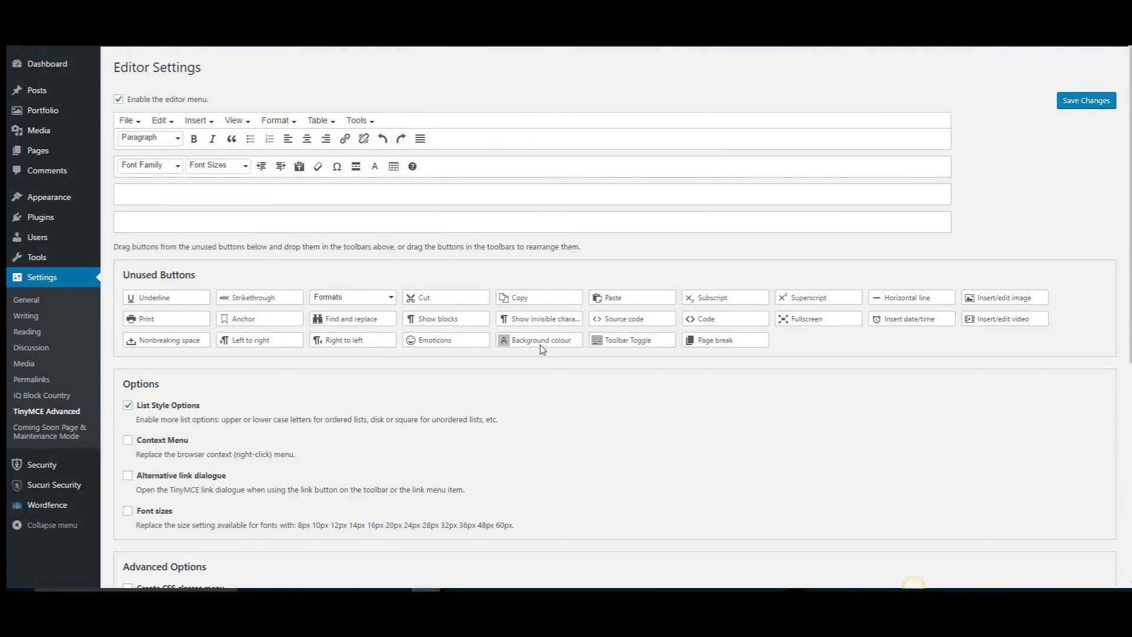
left_click_drag(543, 349, 133, 200)
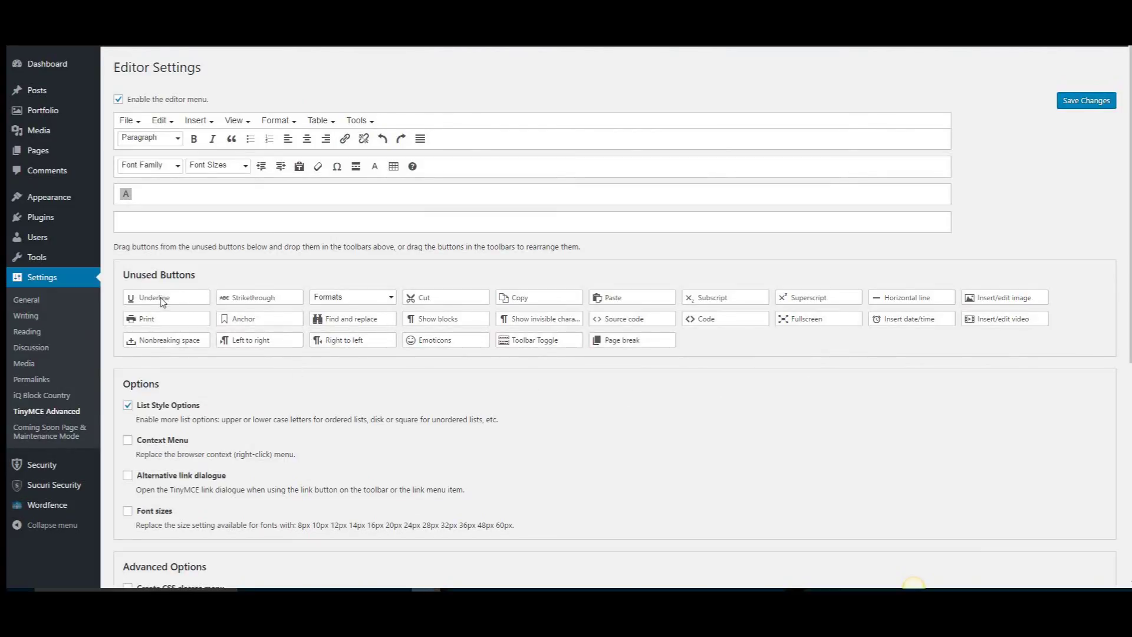
Add Underline, Horizontal line, the Formats dropdown and Show blocks to the third toolbar row
left_click_drag(180, 305, 194, 195)
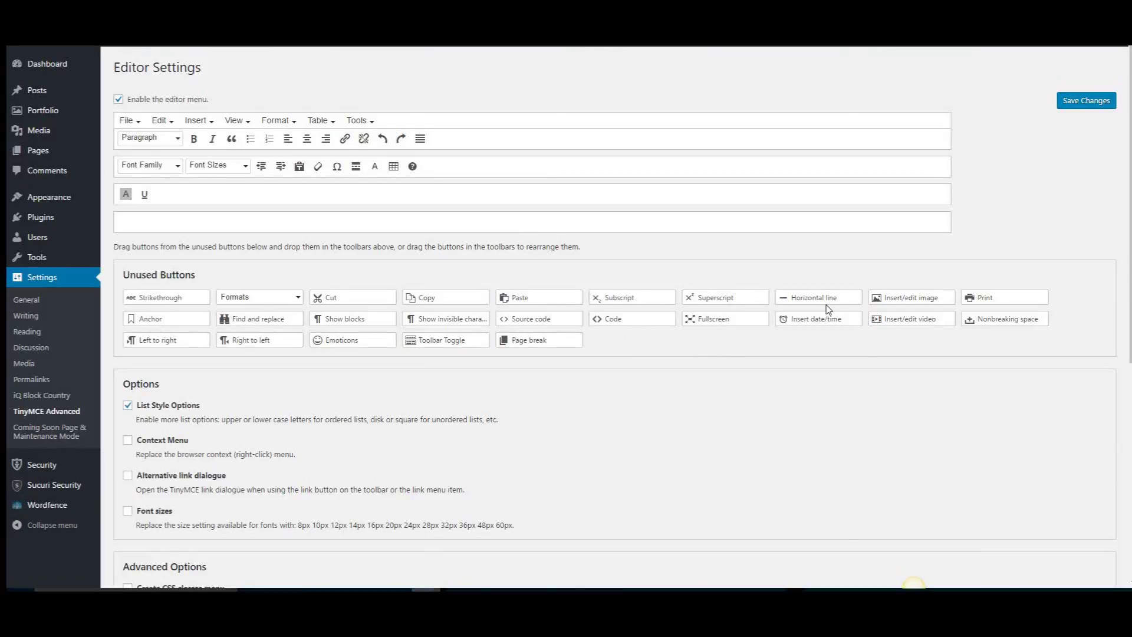
left_click_drag(823, 302, 202, 199)
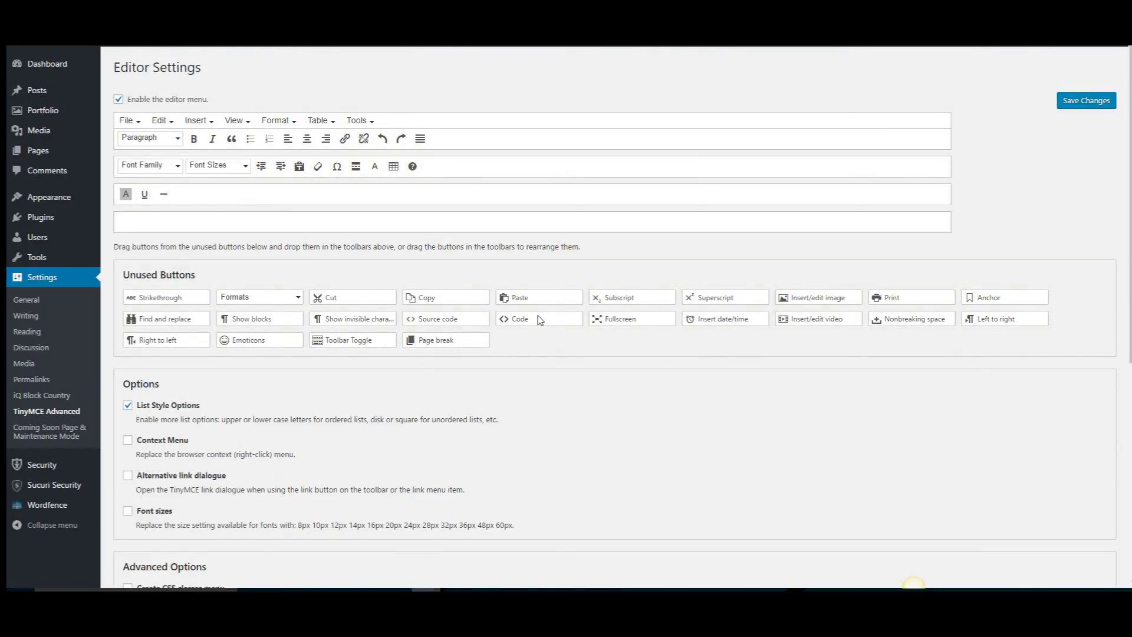
left_click_drag(266, 304, 234, 195)
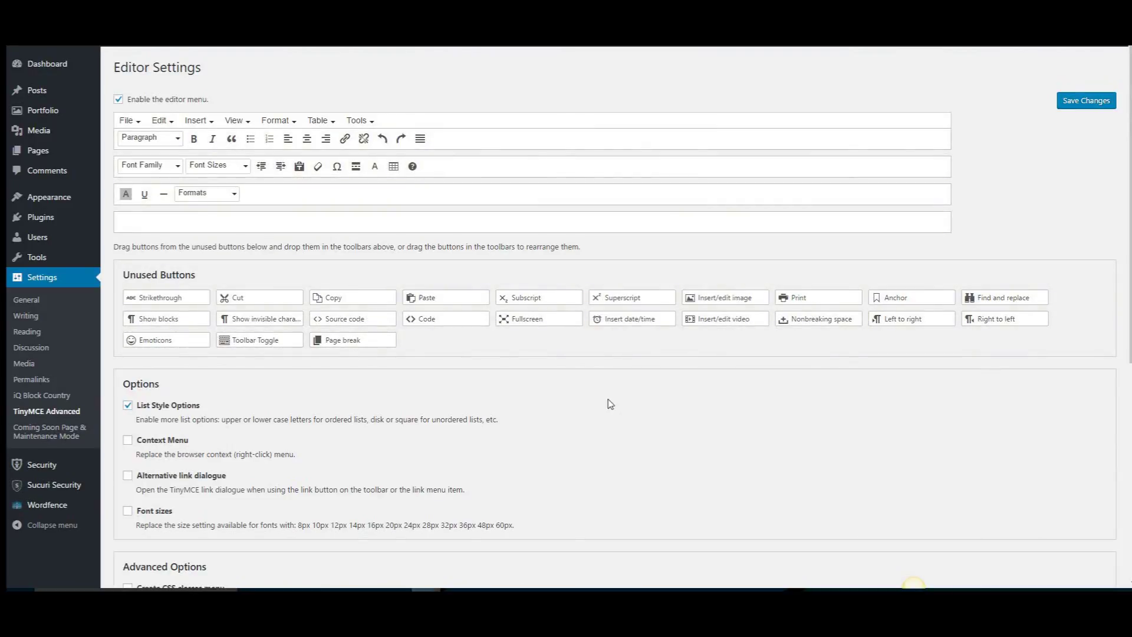
left_click_drag(160, 327, 288, 197)
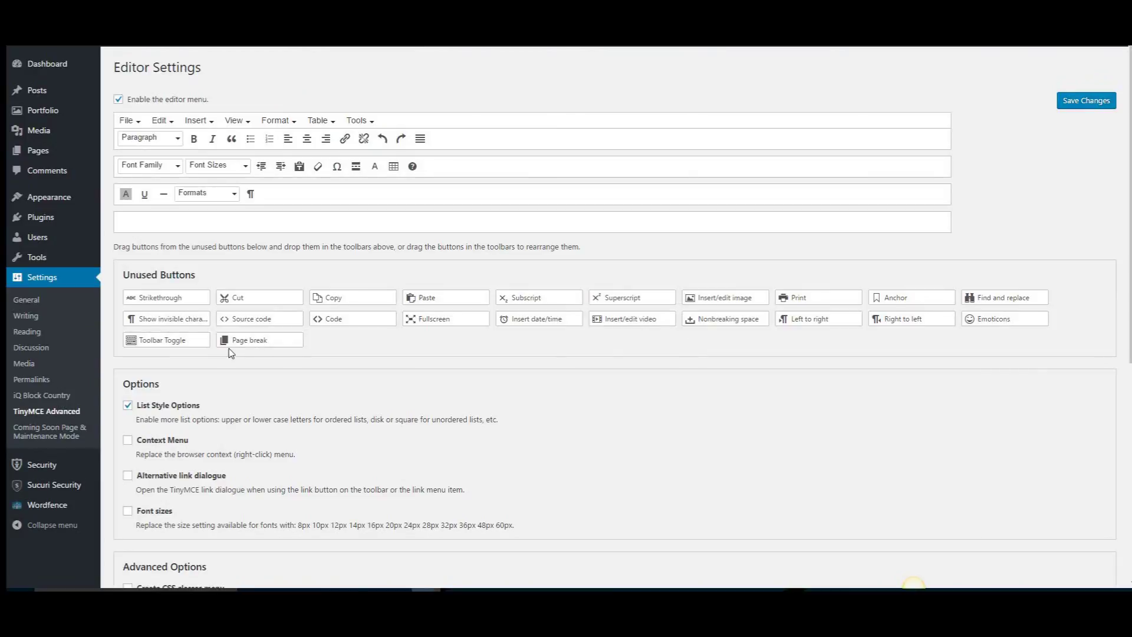
Save the TinyMCE Advanced editor settings with the Font sizes option enabled
scroll(560, 425, "down", 1)
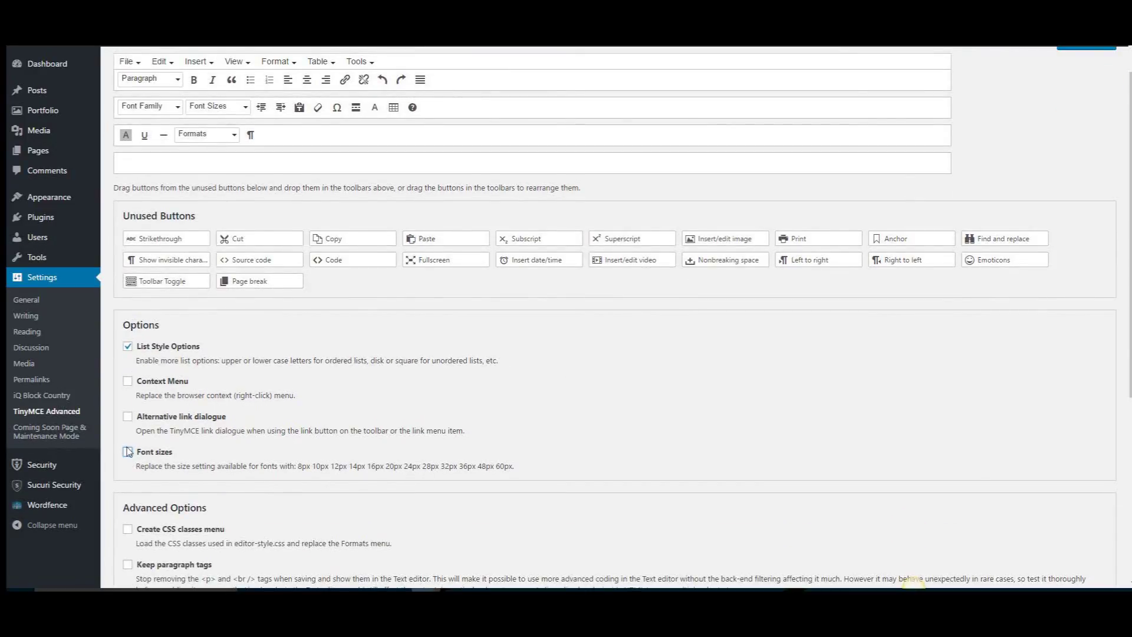
scroll(289, 386, "down", 3)
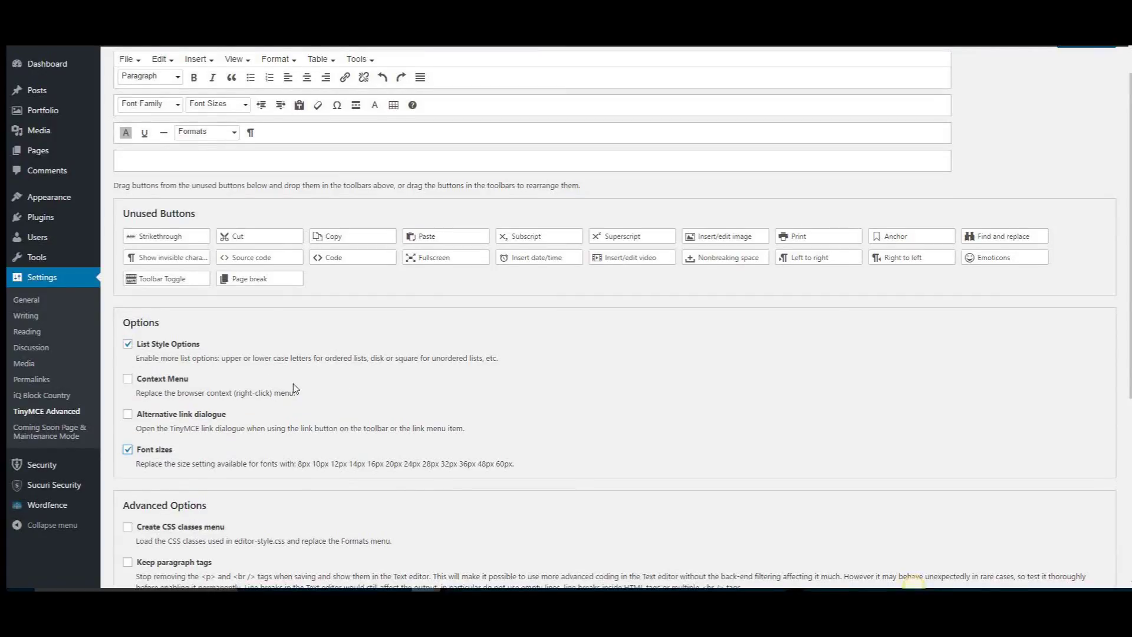
scroll(296, 386, "down", 3)
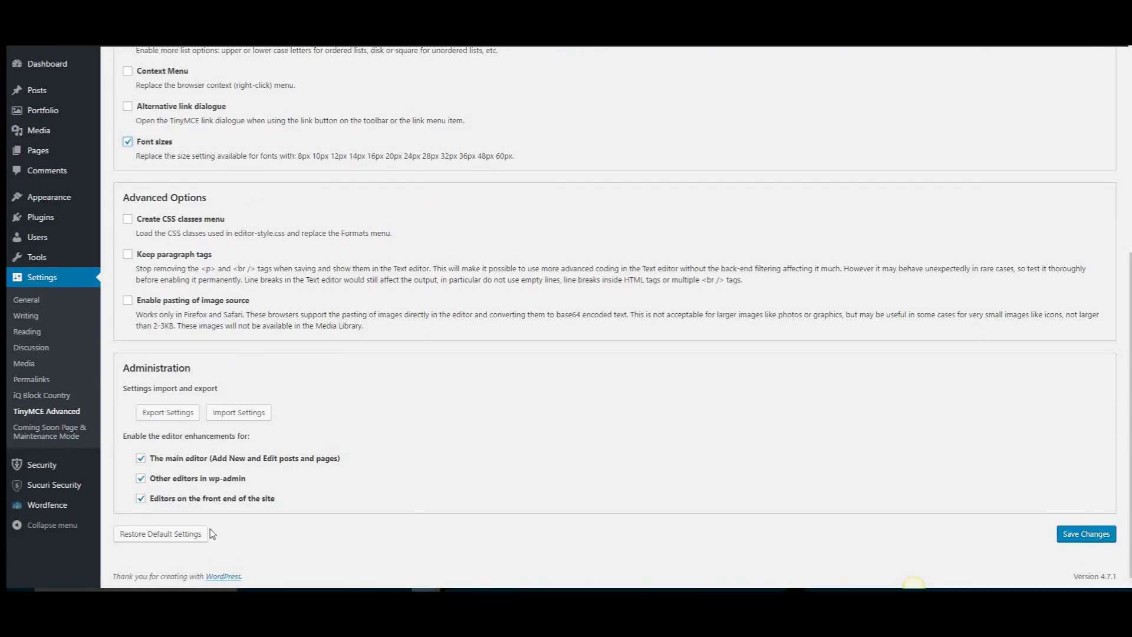
left_click(1089, 535)
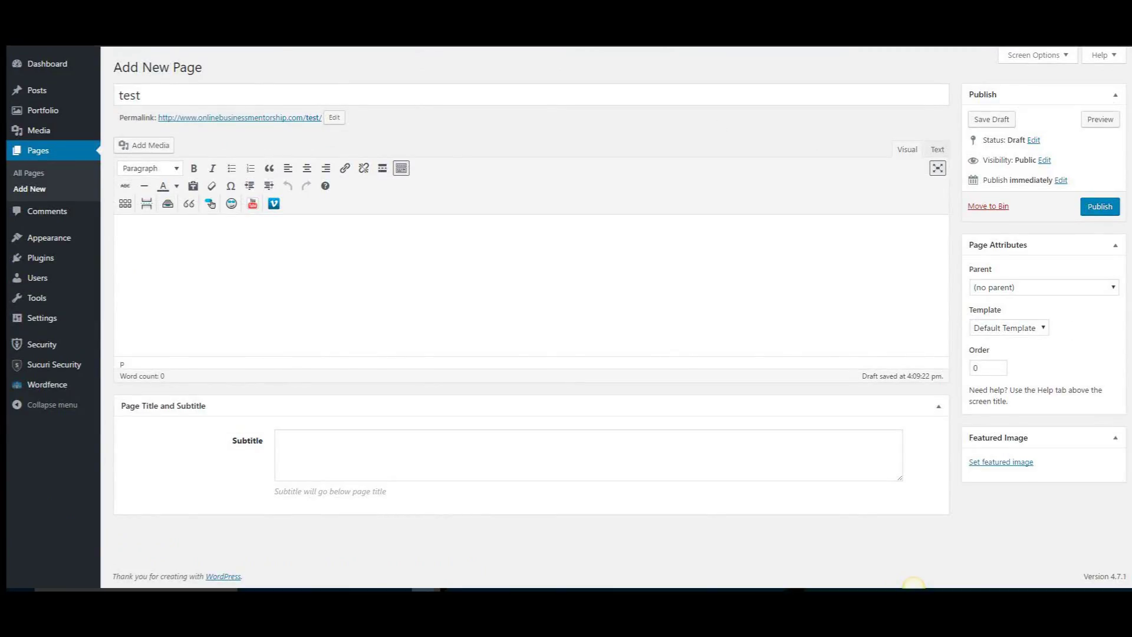
Reload the page editor and check the new Table, Format and File menus
key("F5")
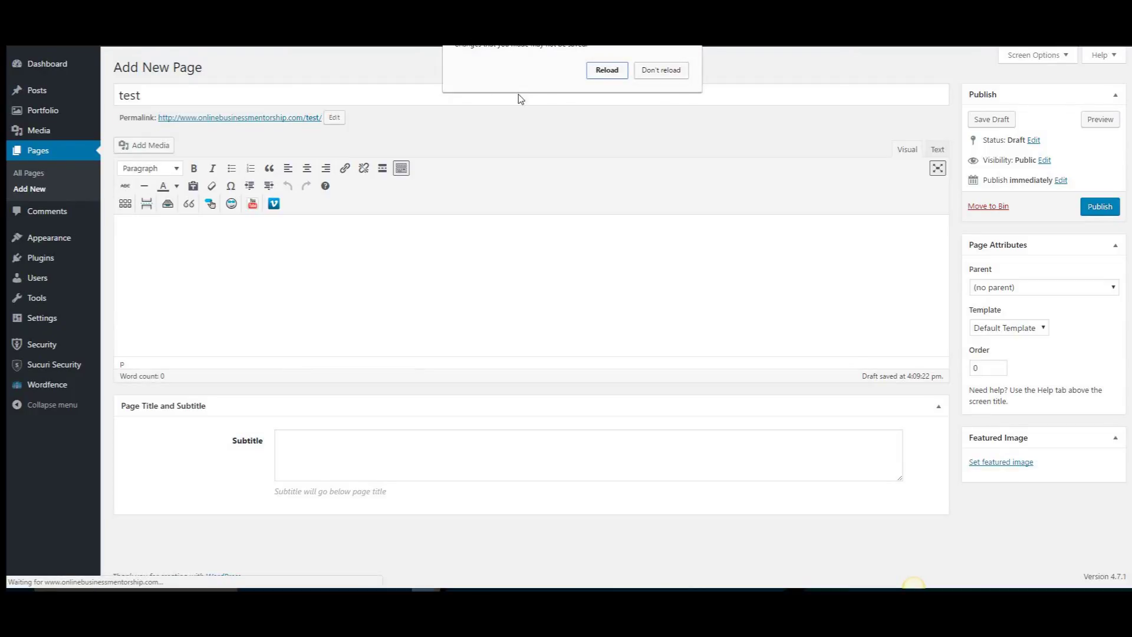
left_click(612, 73)
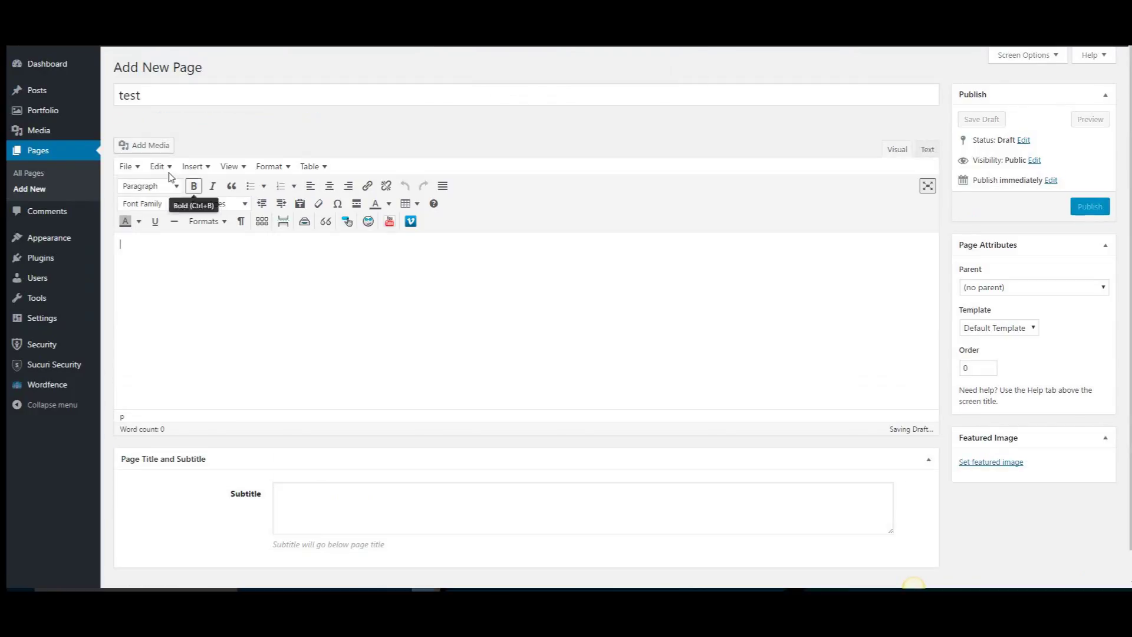
left_click(311, 167)
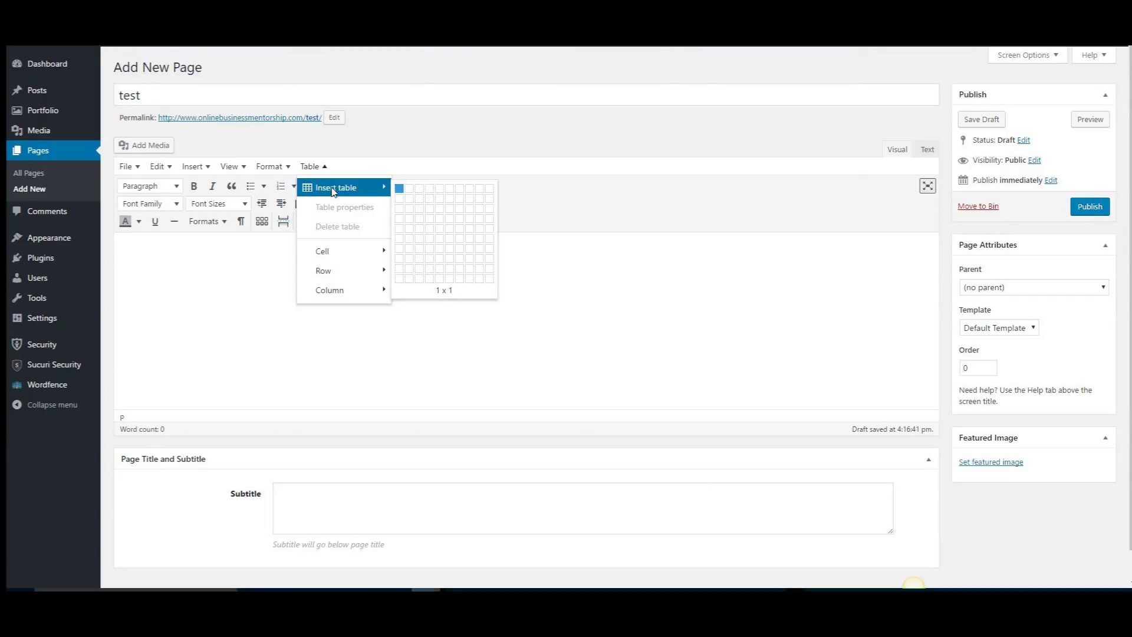
mouse_move(327, 255)
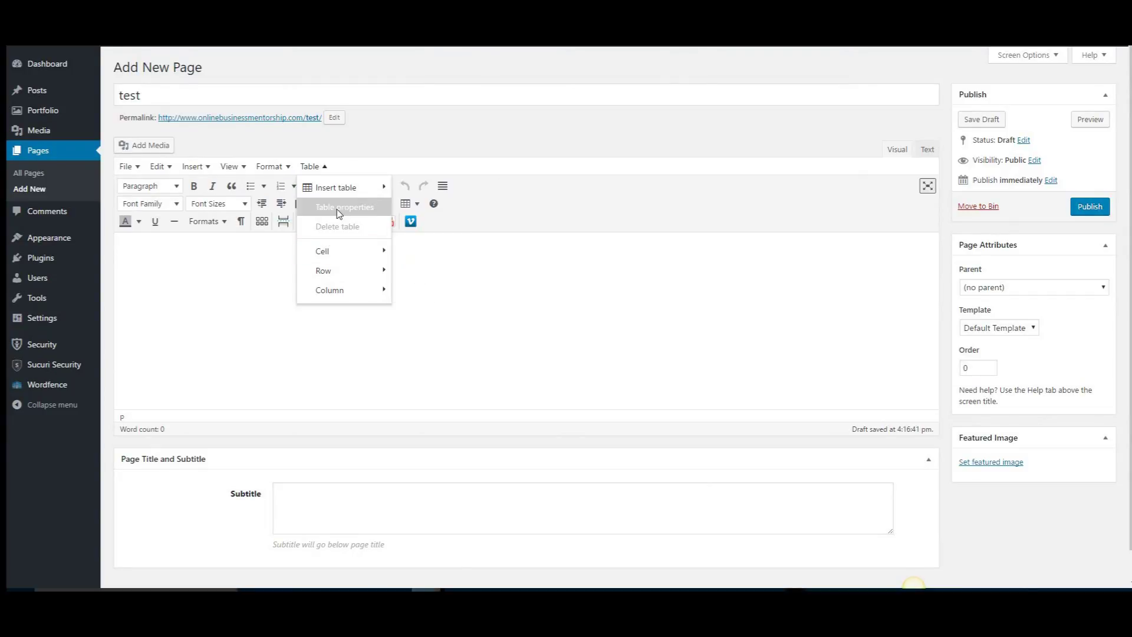
mouse_move(265, 166)
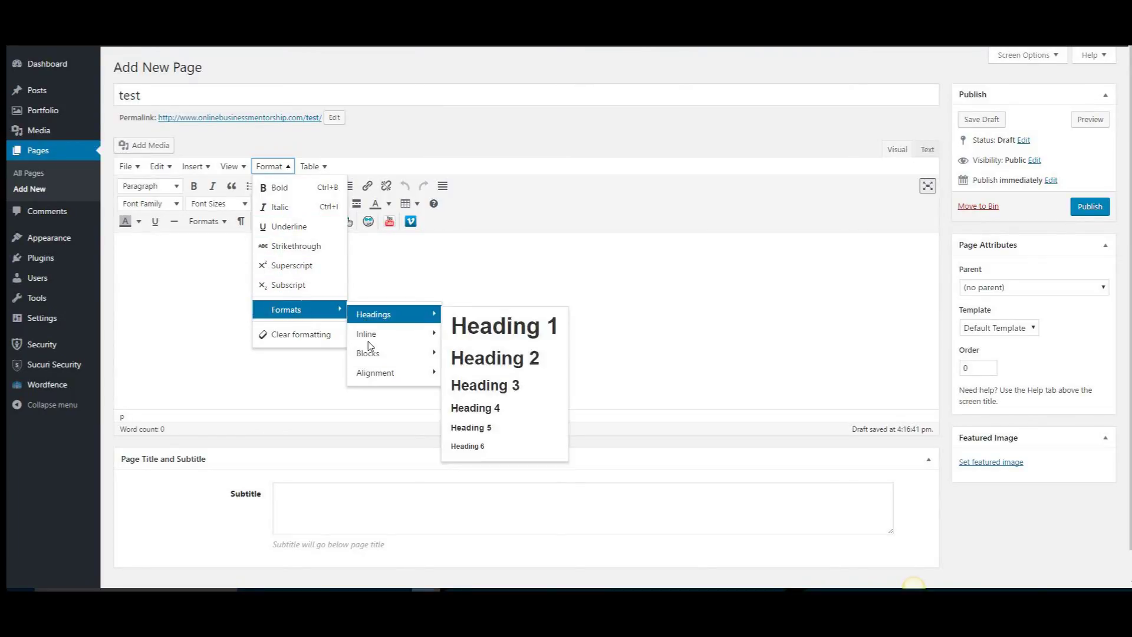
mouse_move(227, 168)
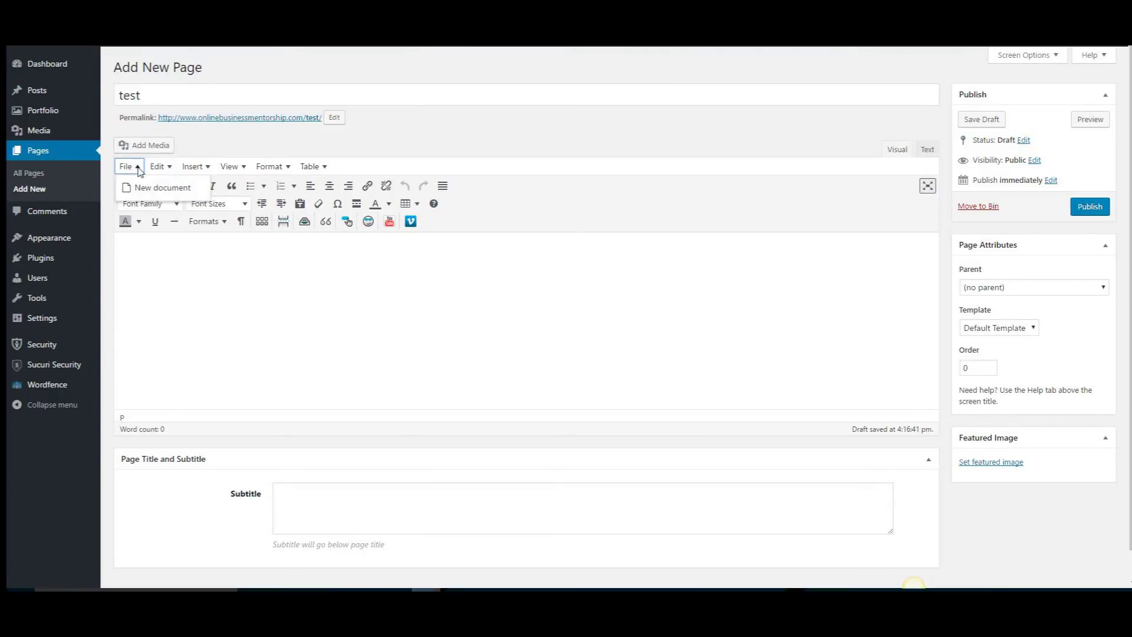
left_click(586, 209)
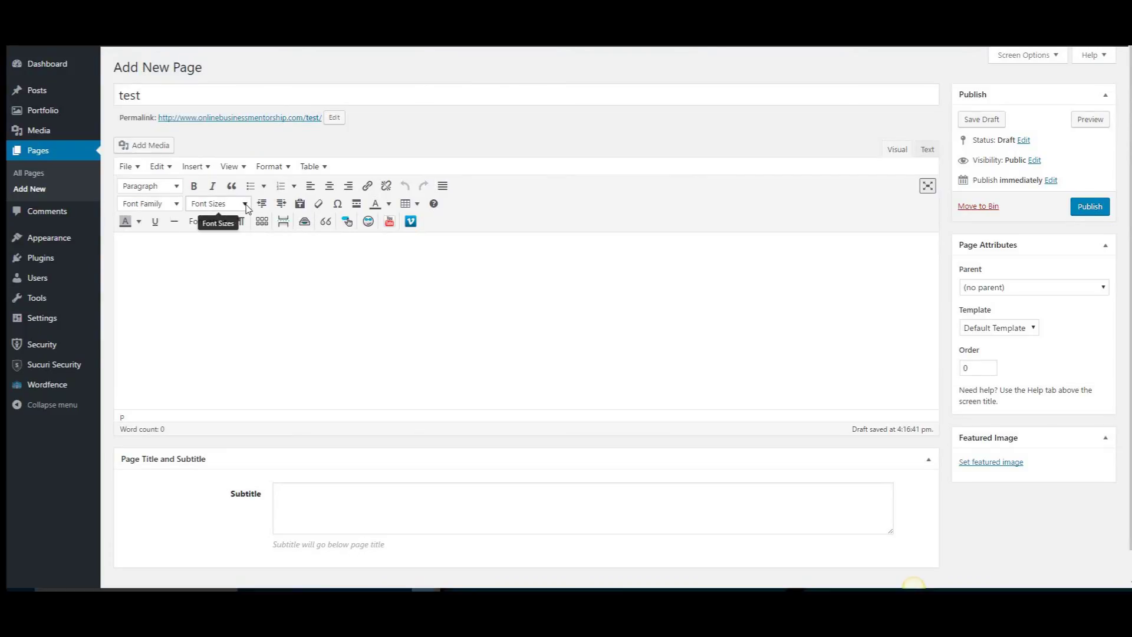
Check the Font Sizes and Font Family dropdown lists in the editor toolbar
left_click(227, 206)
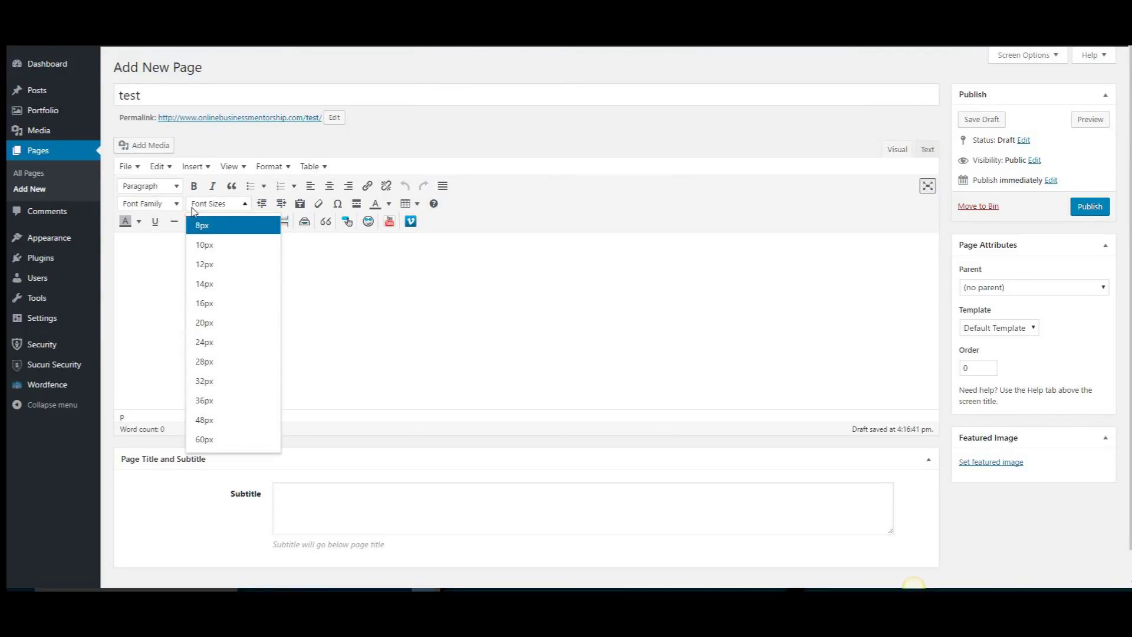
left_click(165, 203)
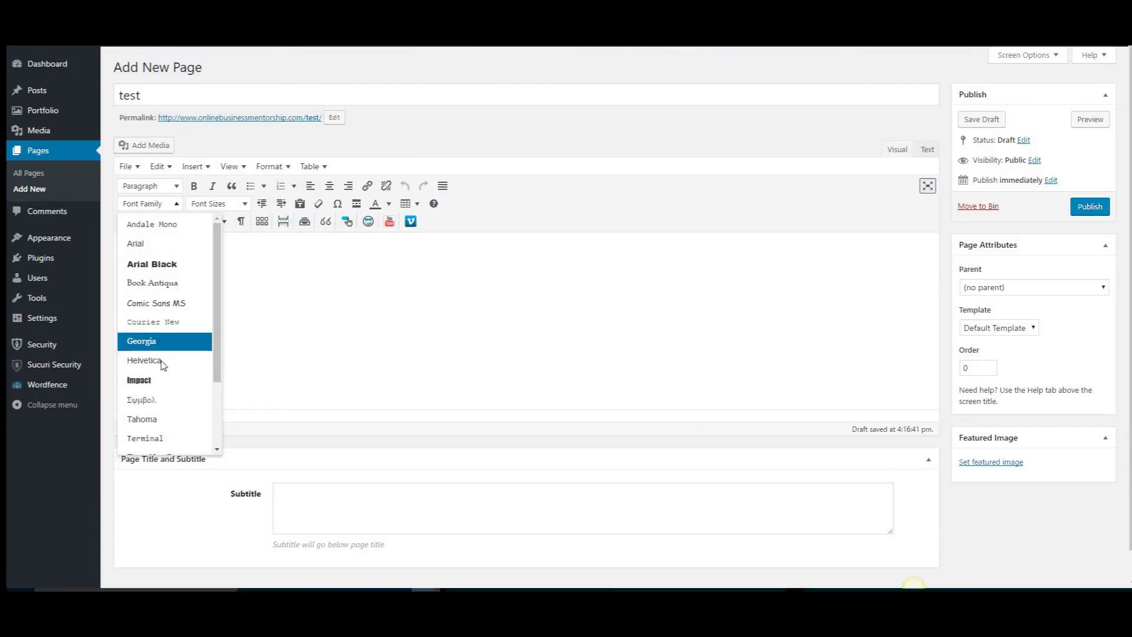
left_click(444, 317)
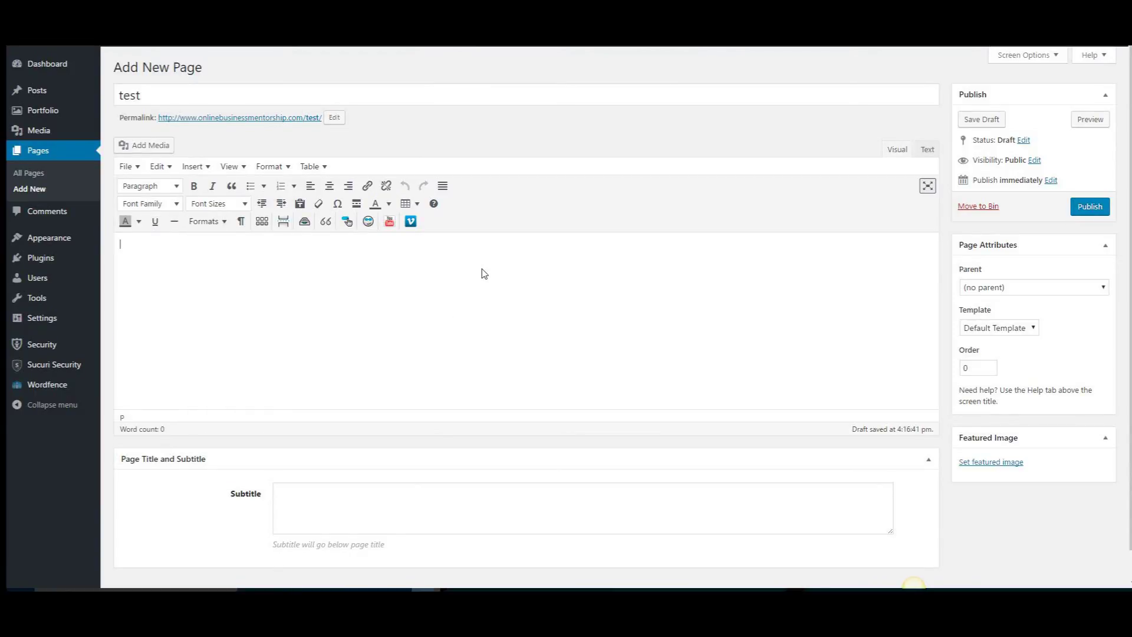